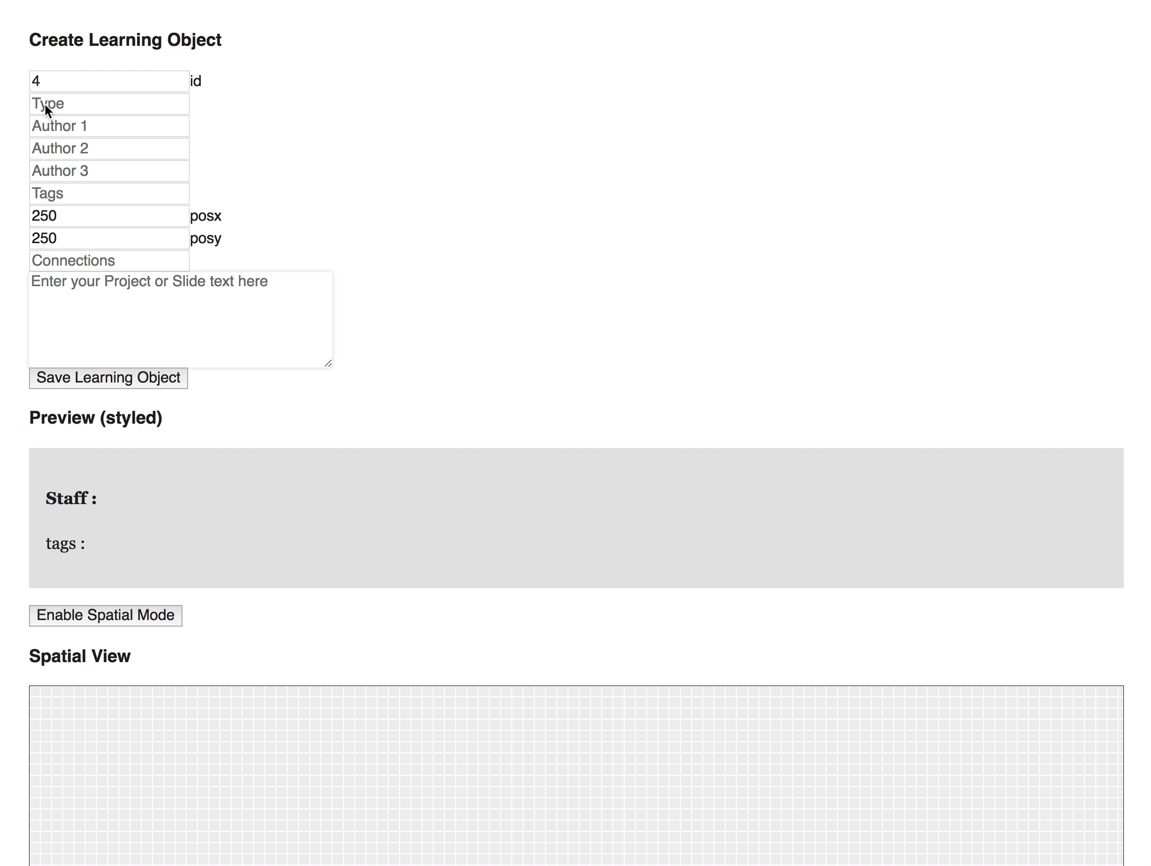
Set the object's type to Project and enter the staff author's name as Author 1
click(117, 106)
text(Projev)
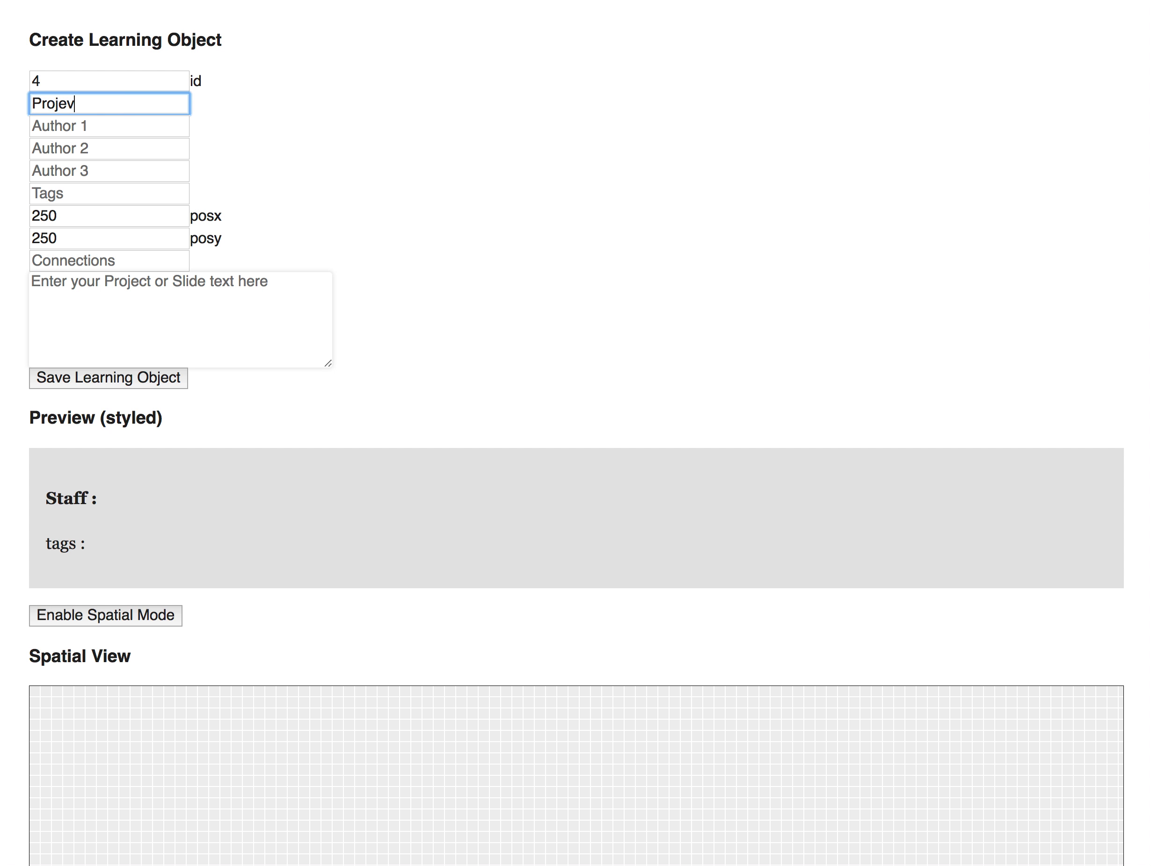
text(y)
key(BackSpace)
key(BackSpace)
text(ct)
key(Tab)
text(Adam Procter)
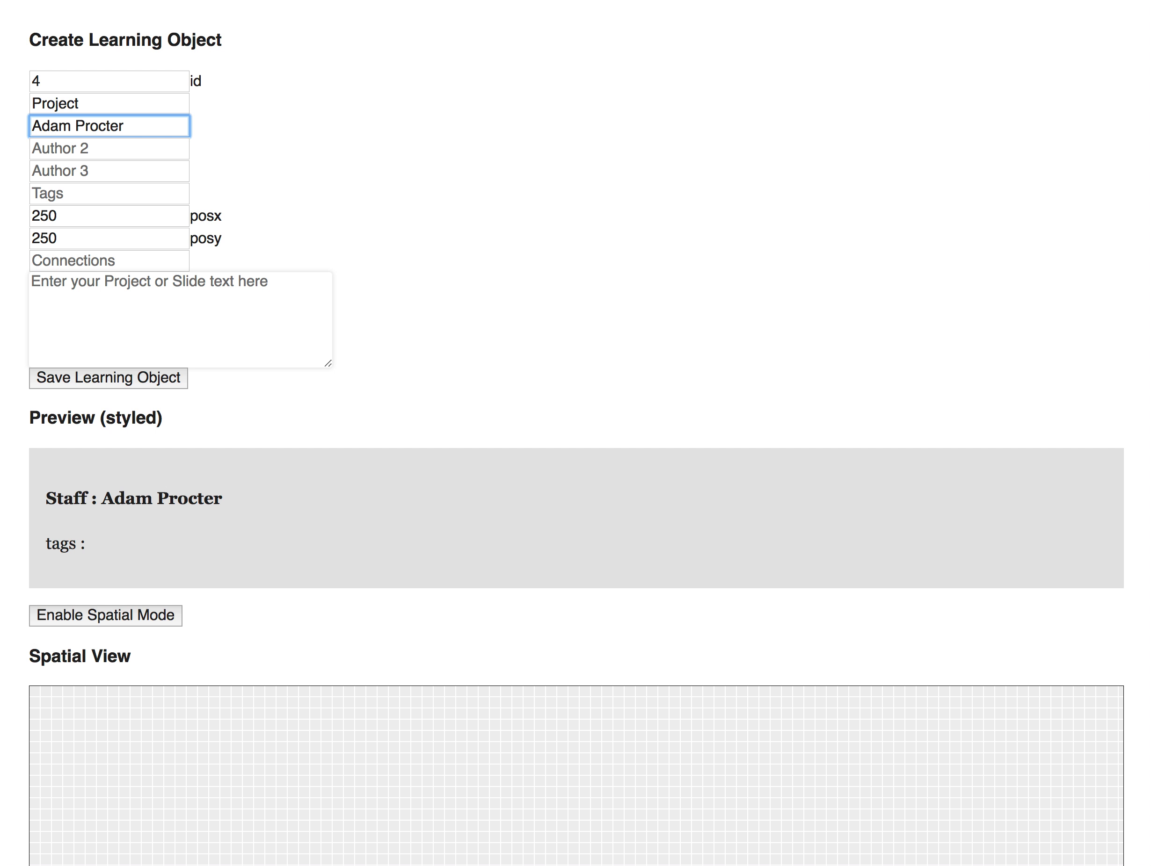
Tag the object 'games design, interaction'
click(74, 189)
text(games design)
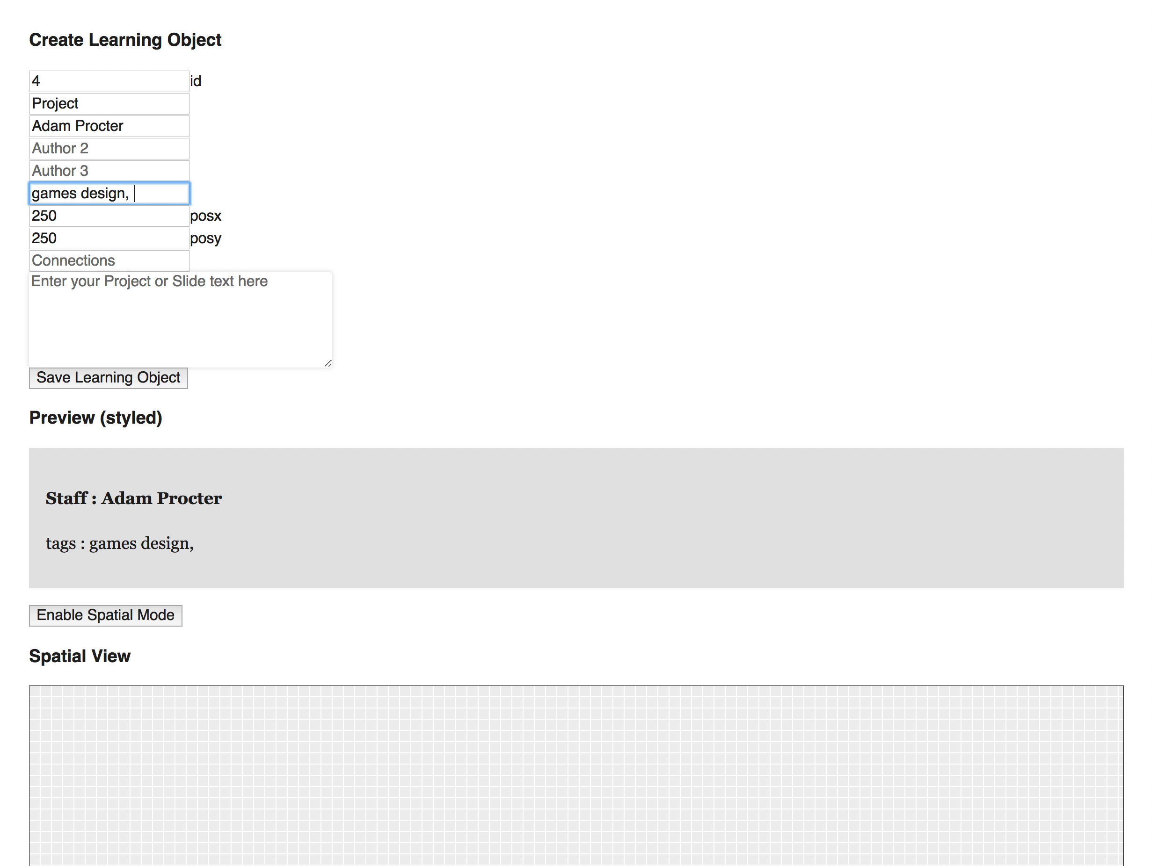
text(, interaction)
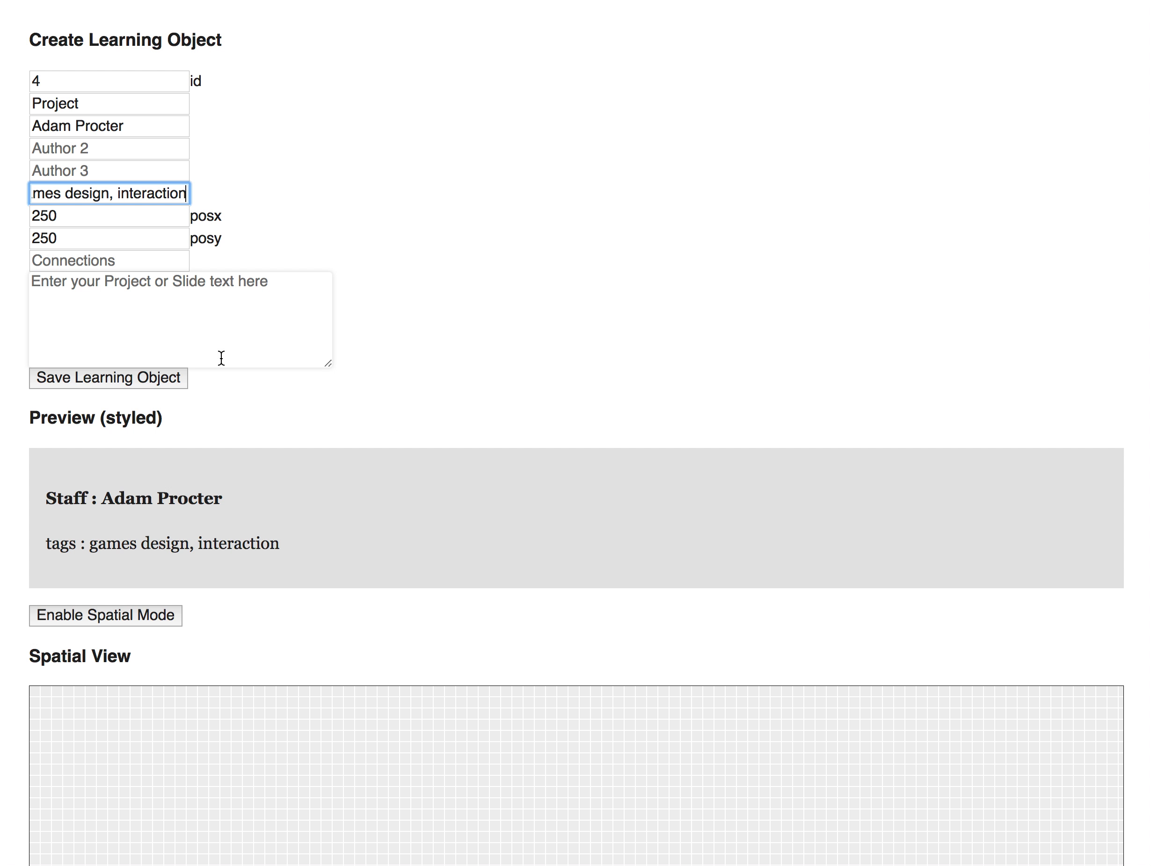
click(120, 315)
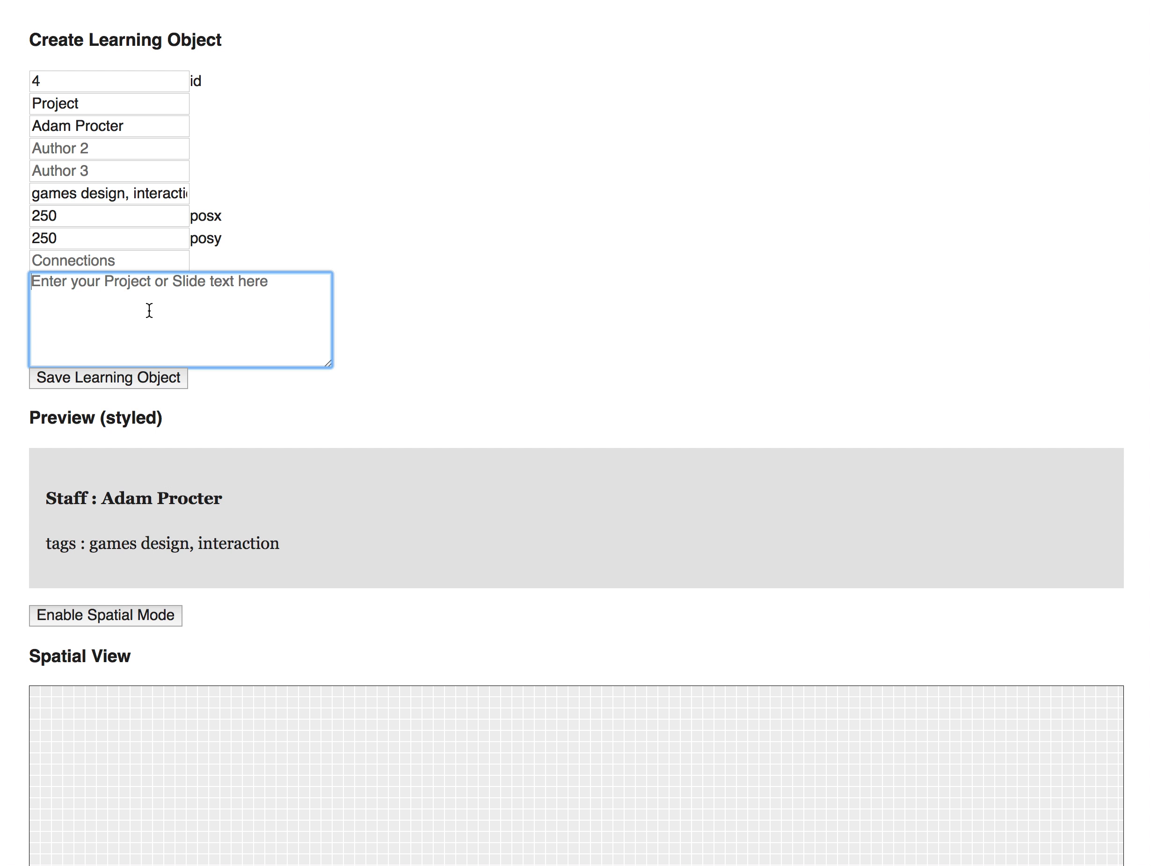
Paste the Underground project markdown and check its 4 Underground heading, Introduction and quote in the preview
key(super+v)
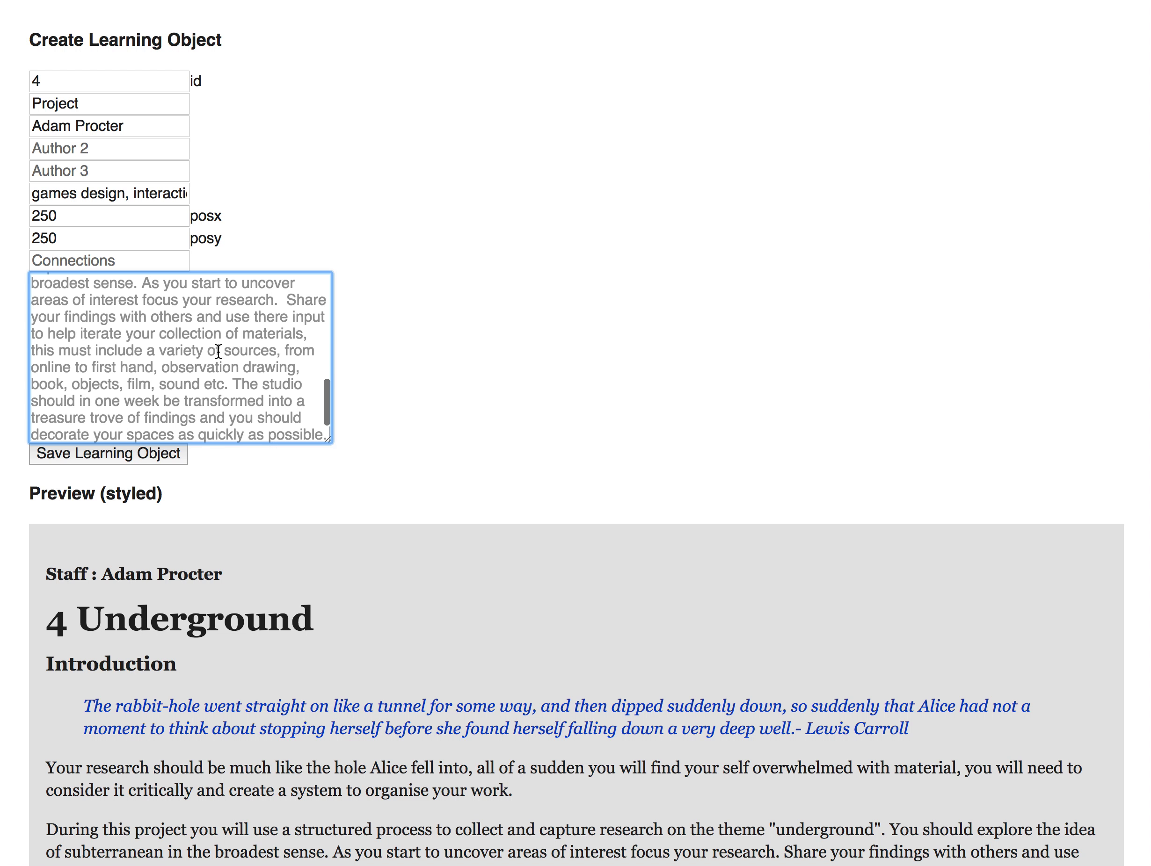
scroll(225, 359, up, 10)
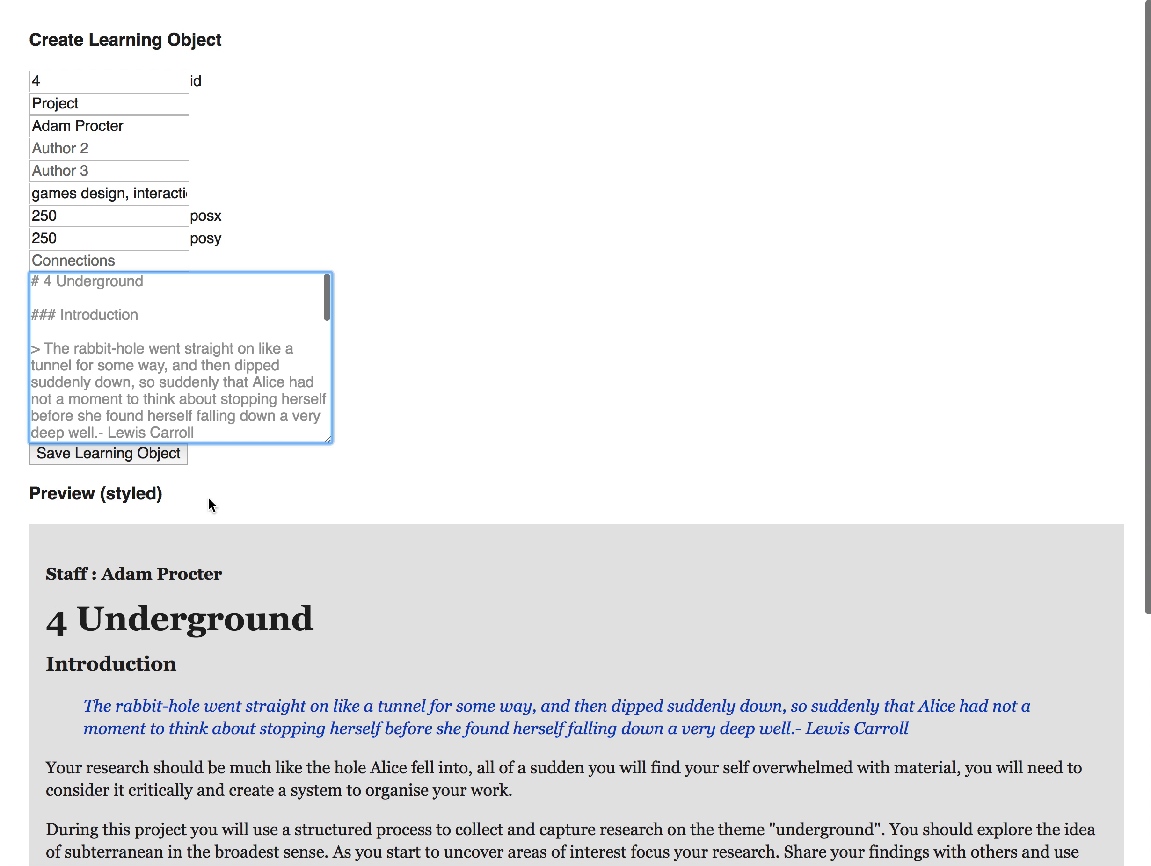
scroll(244, 540, down, 5)
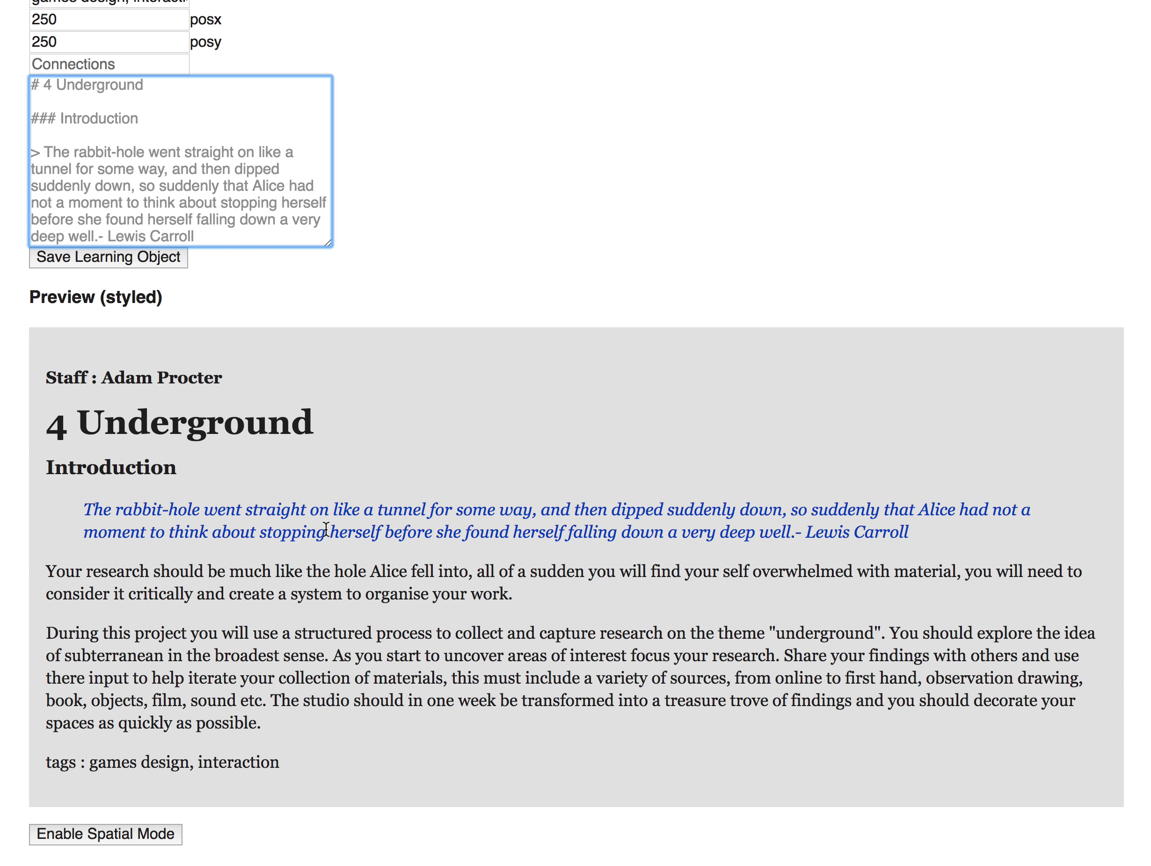
scroll(321, 527, up, 3)
scroll(340, 528, up, 1)
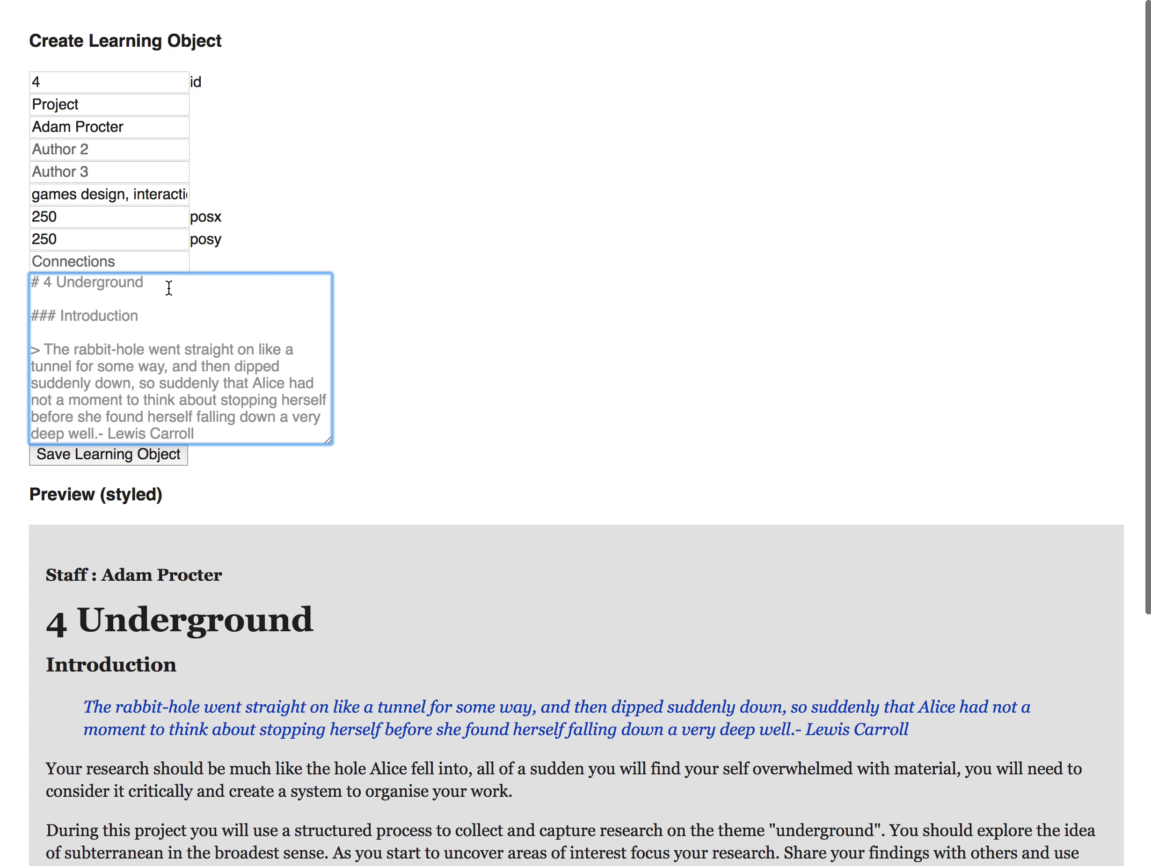
scroll(210, 336, down, 3)
scroll(182, 338, down, 5)
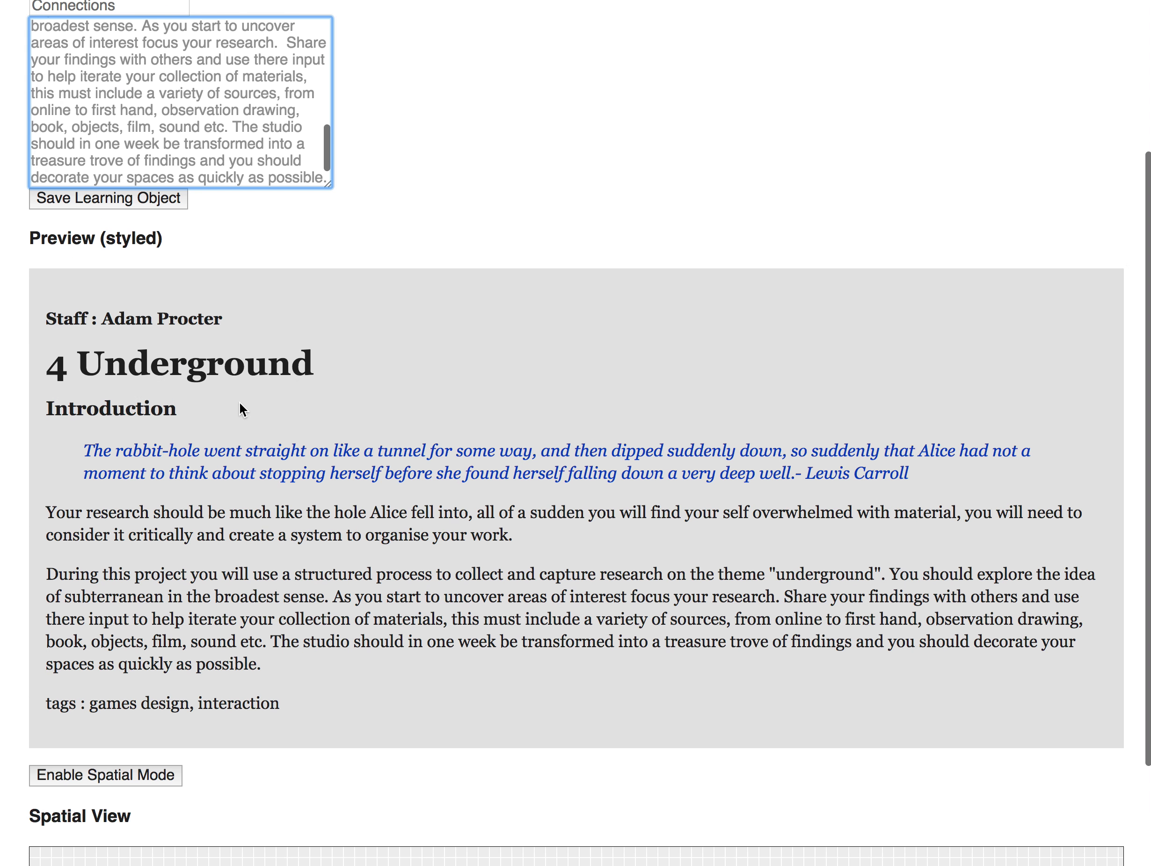
scroll(238, 406, up, 5)
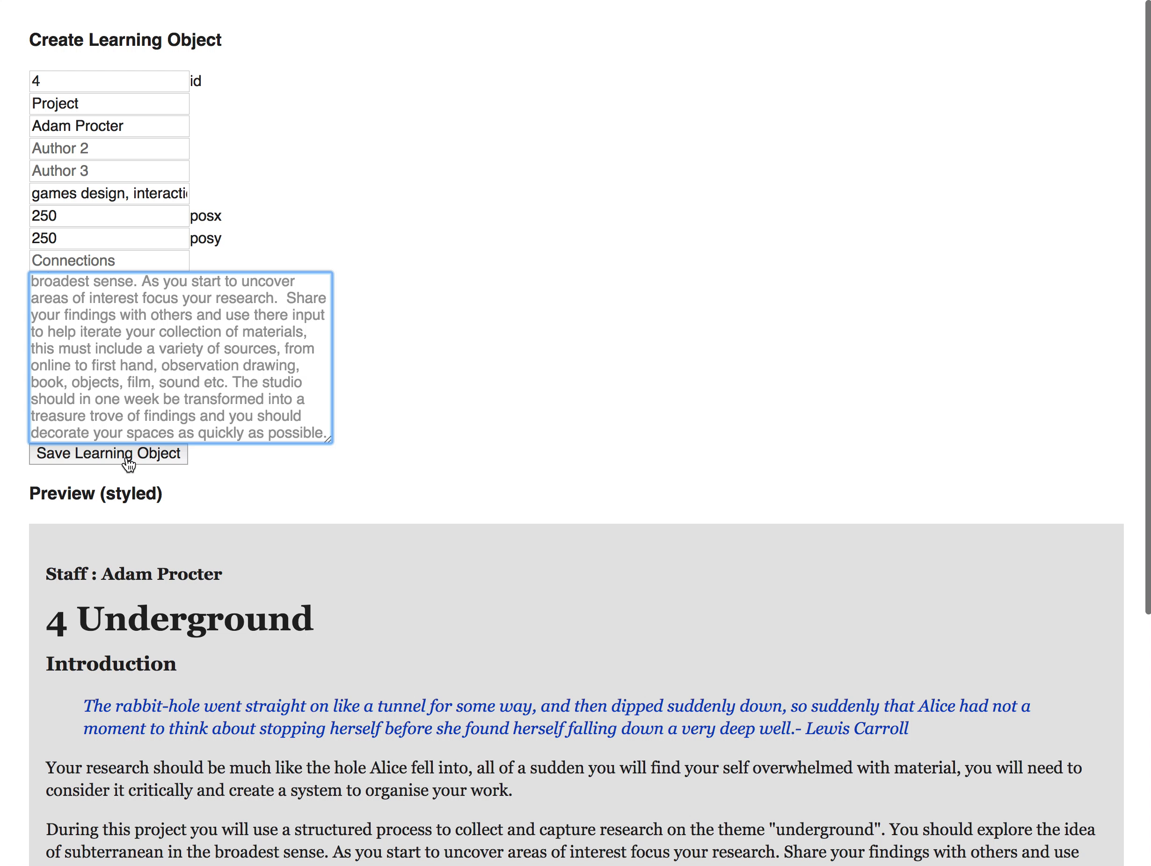
Save the Underground learning object and scroll down to the empty Spatial View grid
click(129, 462)
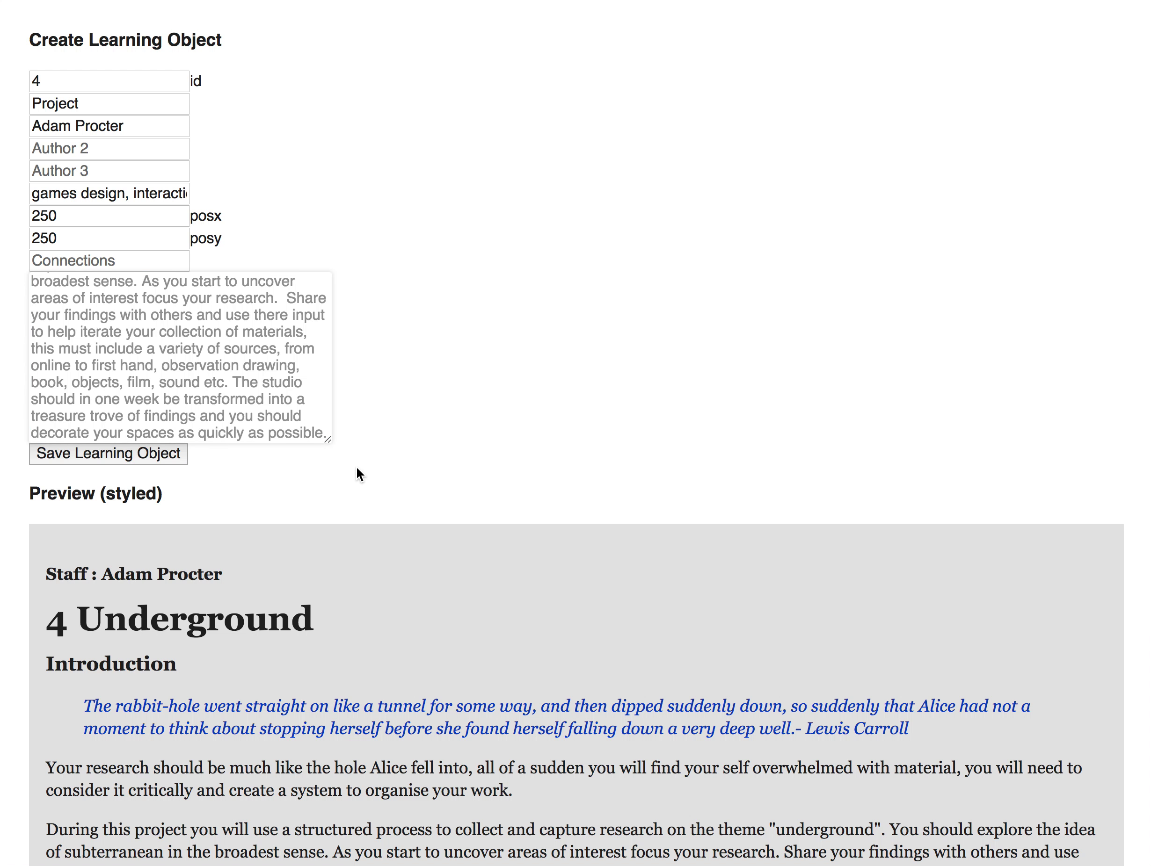
scroll(358, 468, down, 5)
scroll(357, 465, down, 15)
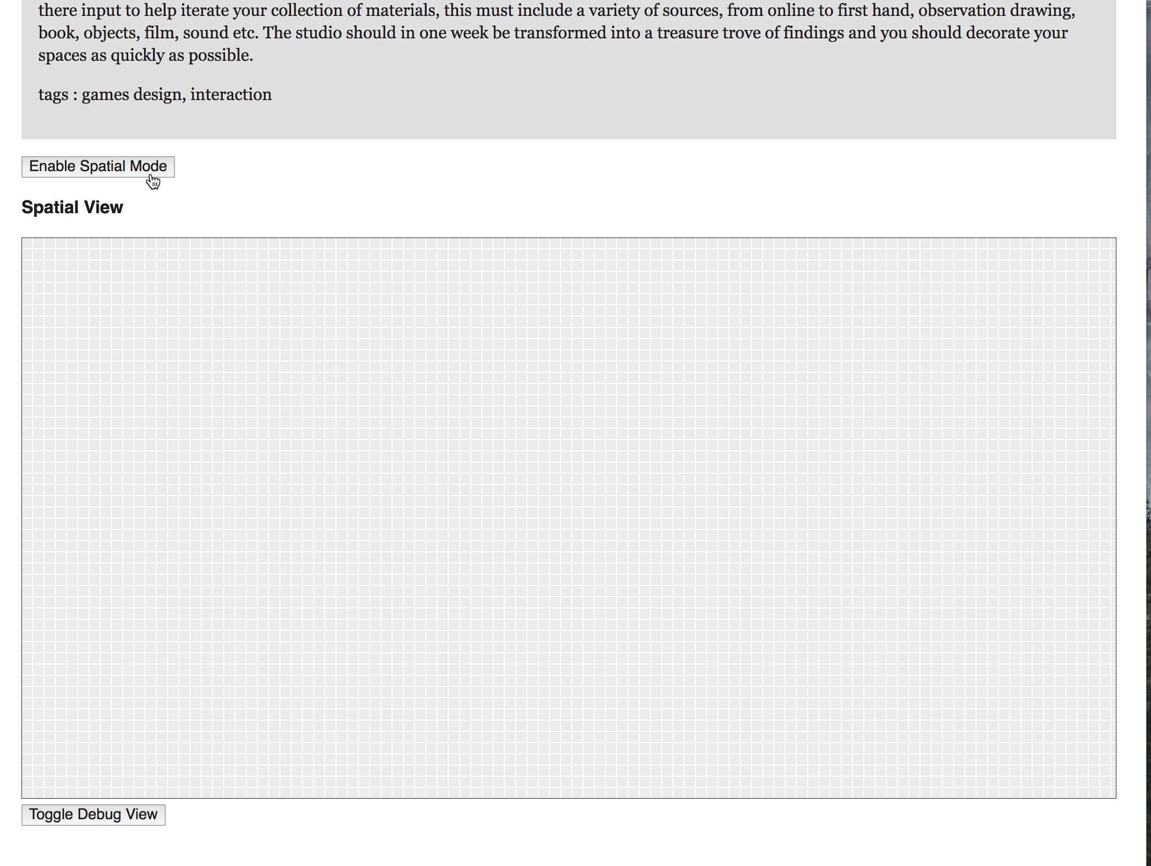
click(105, 172)
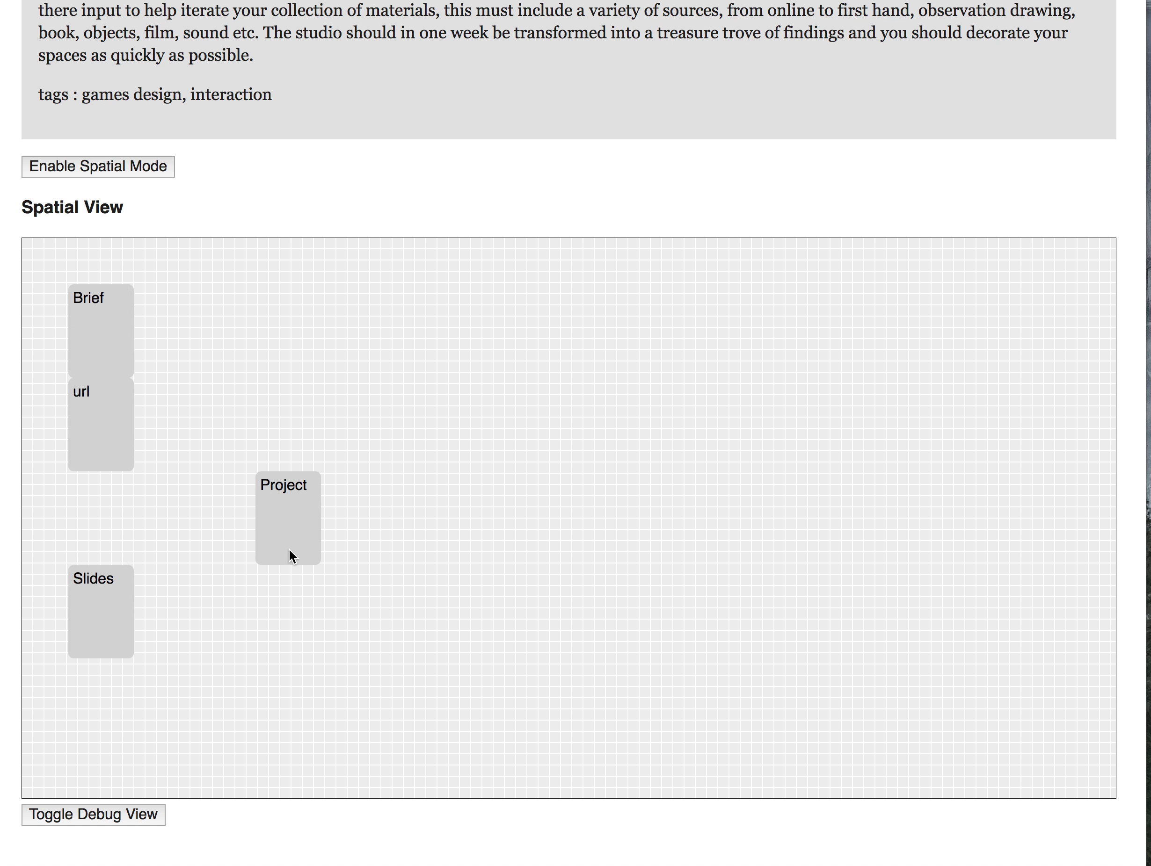
drag(299, 514, 258, 400)
drag(267, 456, 247, 344)
drag(129, 408, 147, 490)
drag(269, 346, 205, 336)
drag(94, 340, 118, 374)
drag(141, 488, 287, 367)
drag(114, 607, 244, 524)
drag(170, 448, 151, 351)
drag(241, 518, 225, 438)
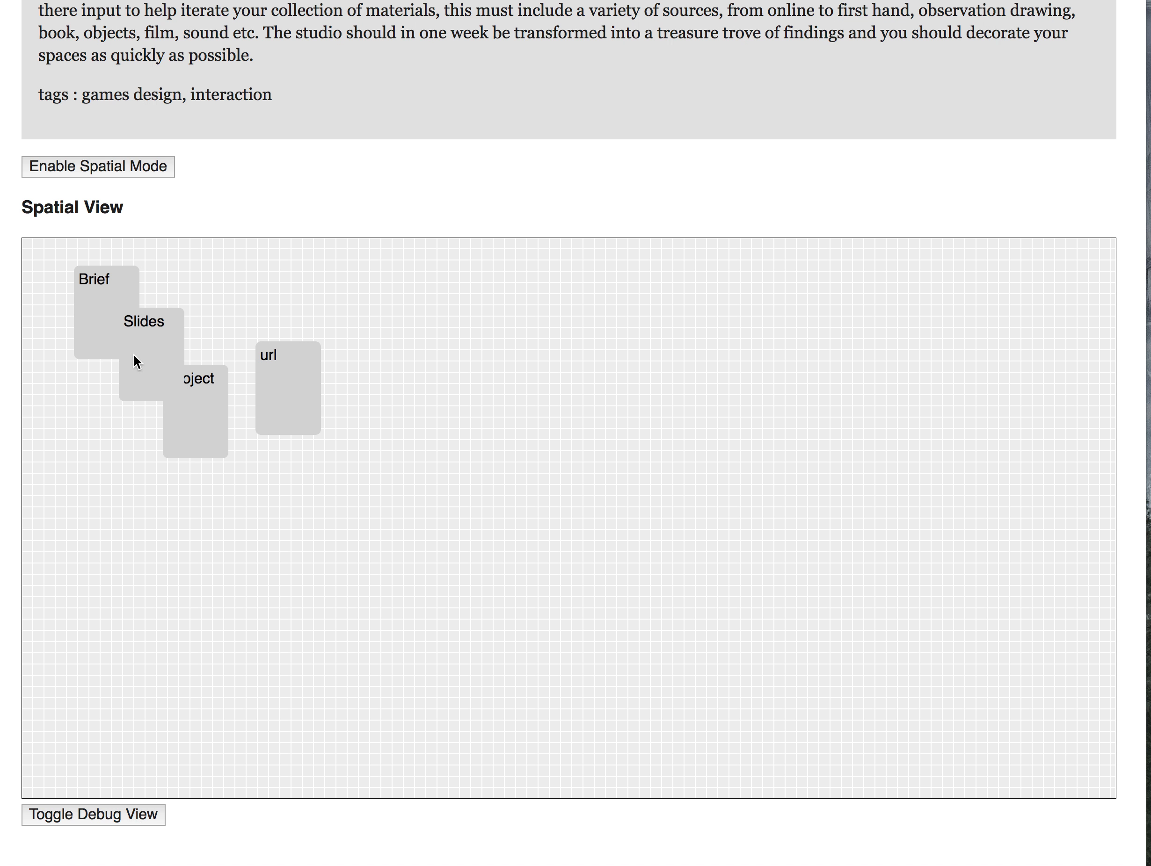
drag(135, 357, 111, 447)
drag(291, 384, 323, 315)
drag(199, 407, 420, 317)
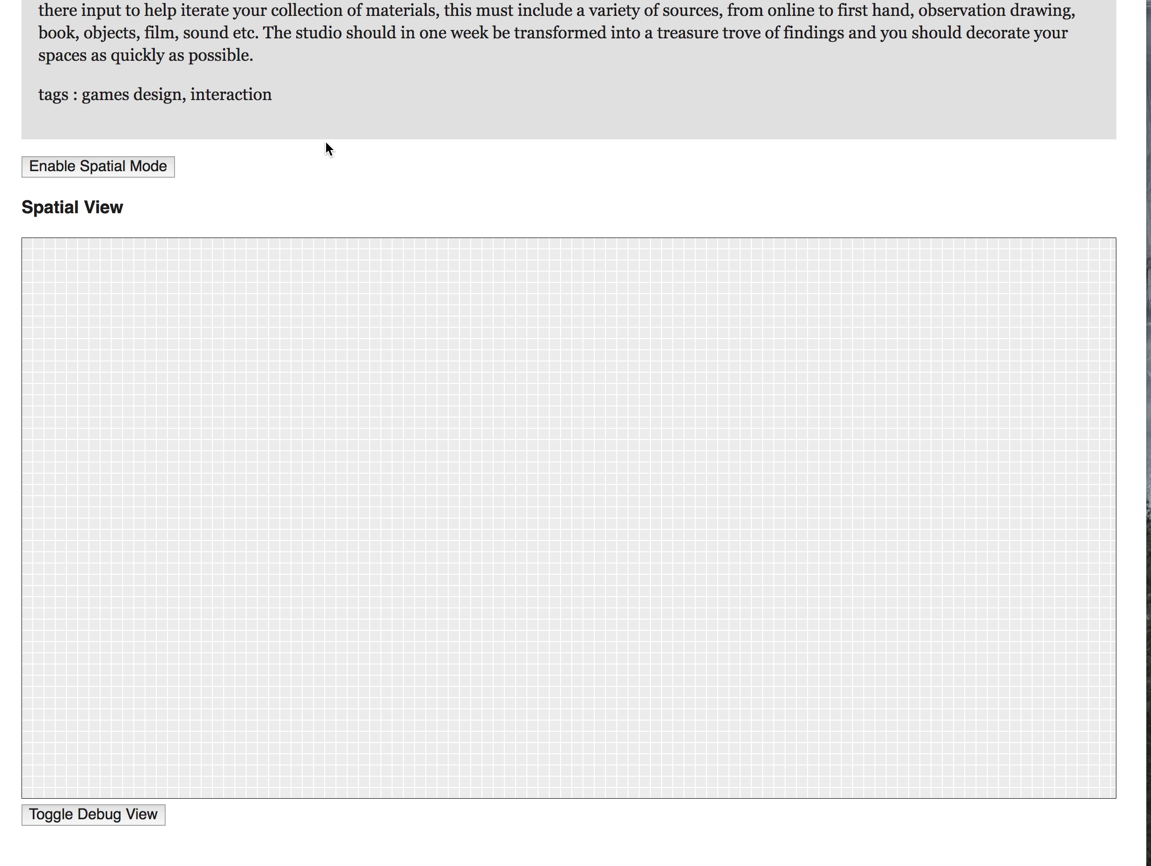
Raise the id to 5 and set posx and posy to 500
scroll(339, 245, up, 12)
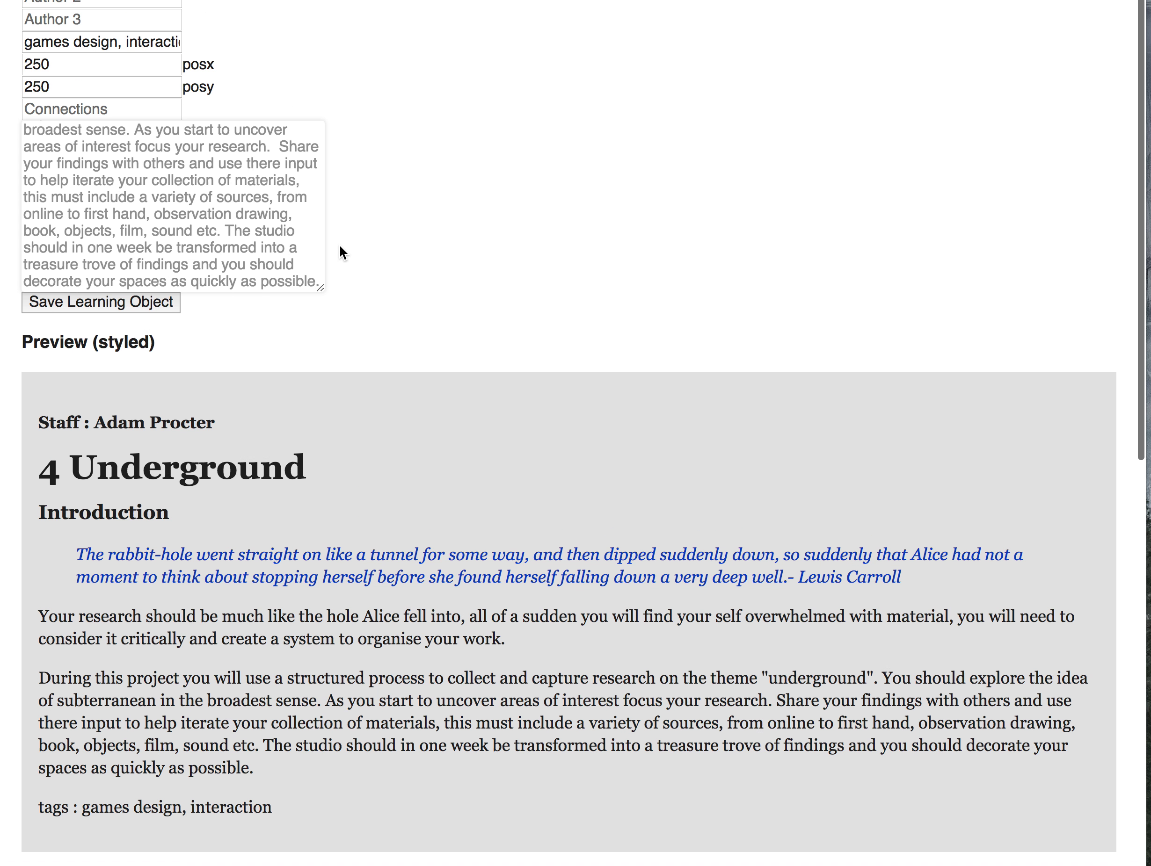
scroll(576, 433, up, 3)
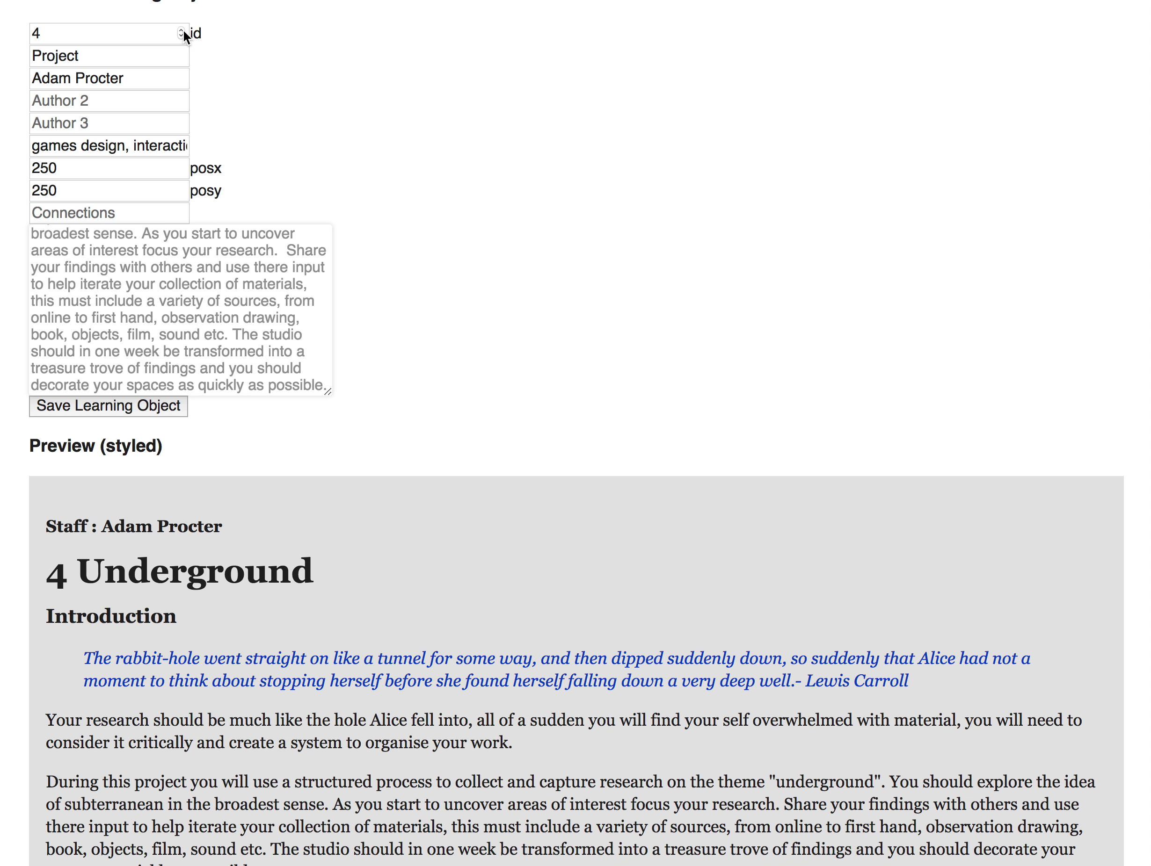
click(181, 30)
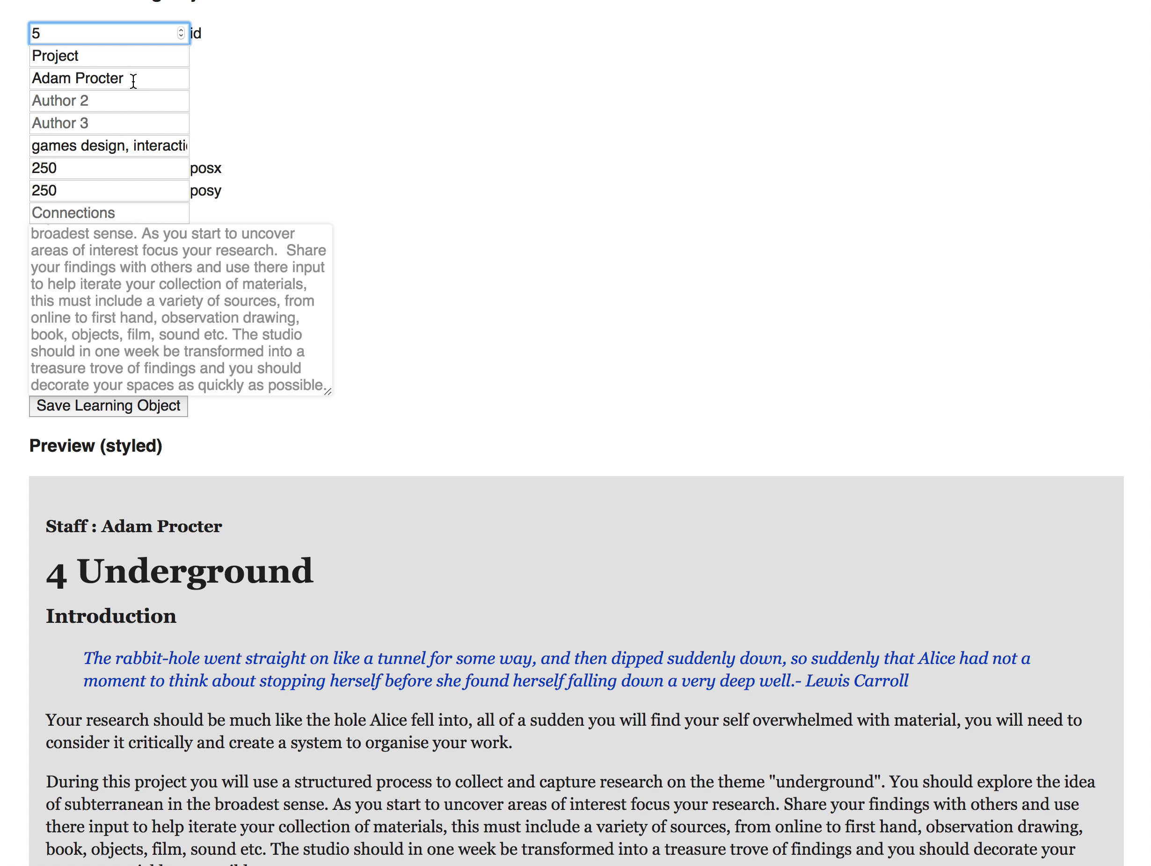
double_click(74, 167)
text(500)
key(Tab)
text(2500)
drag(89, 56, 18, 56)
text(Video)
double_click(130, 267)
key(super+a)
key(BackSpace)
text(htto)
key(BackSpace)
text(p://yo)
key(BackSpace)
text(outube.com/)
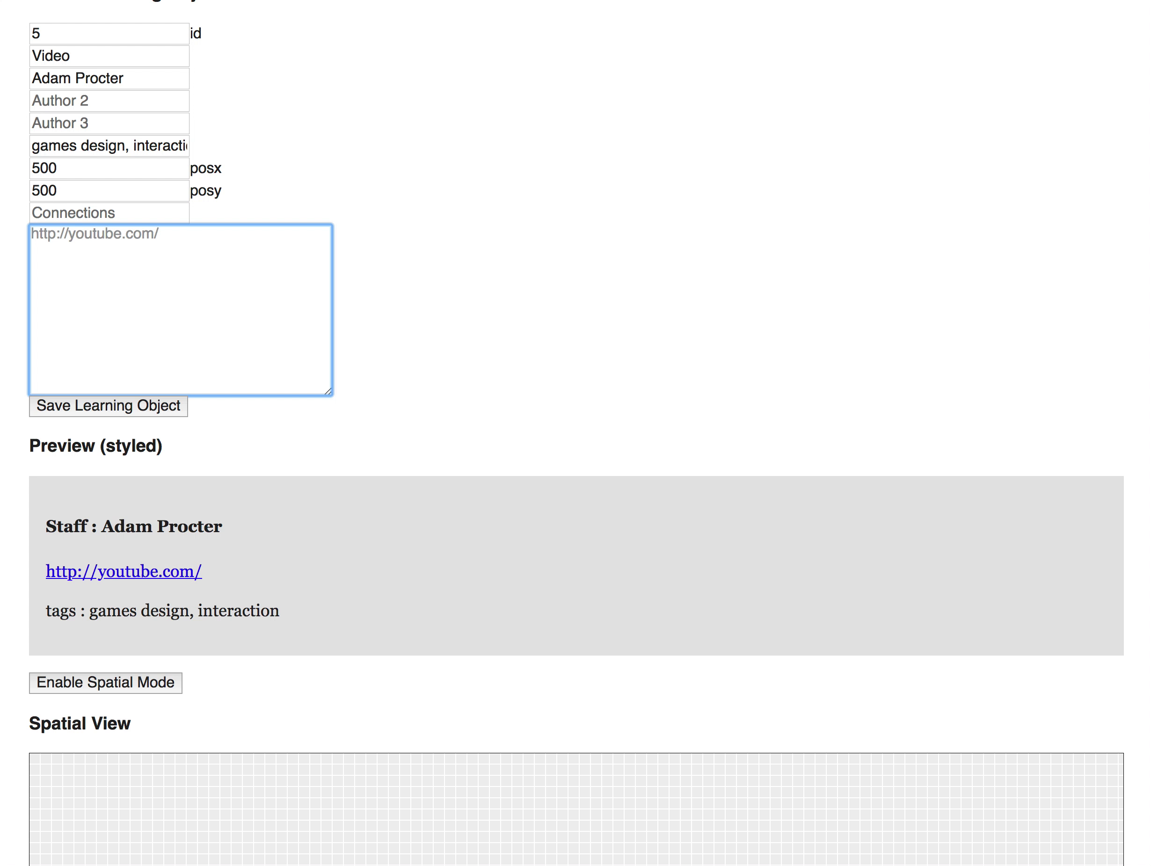
text(thisvideo)
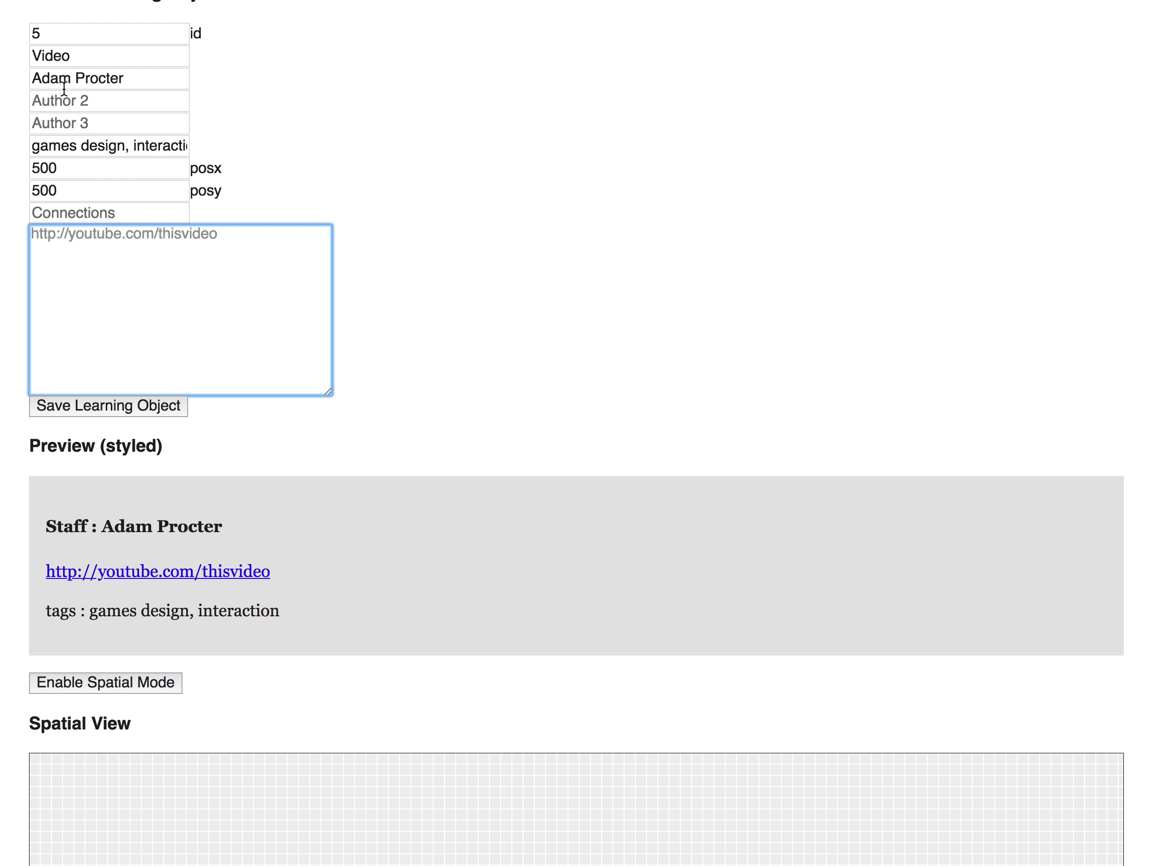
scroll(68, 203, down, 1)
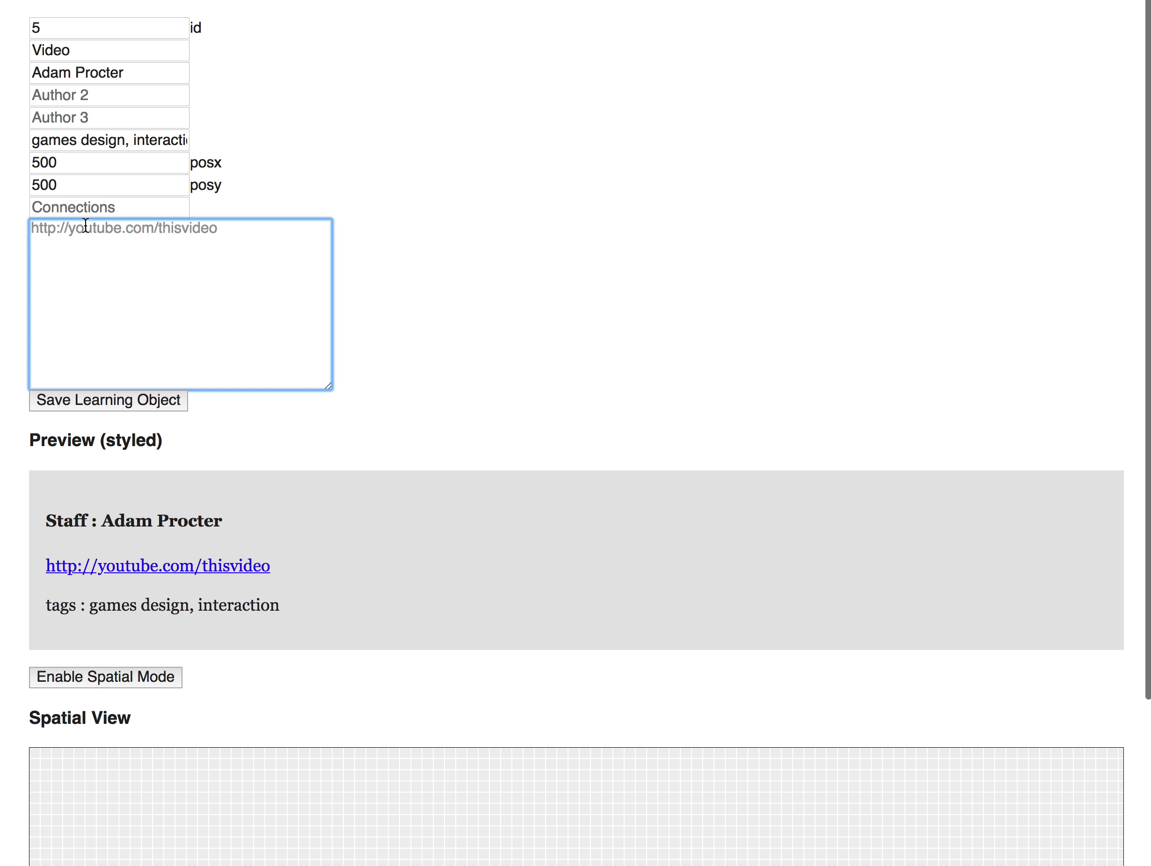
Replace the Video object's tags with 'games, deck'
click(93, 209)
scroll(83, 157, up, 1)
click(50, 146)
key(super+a)
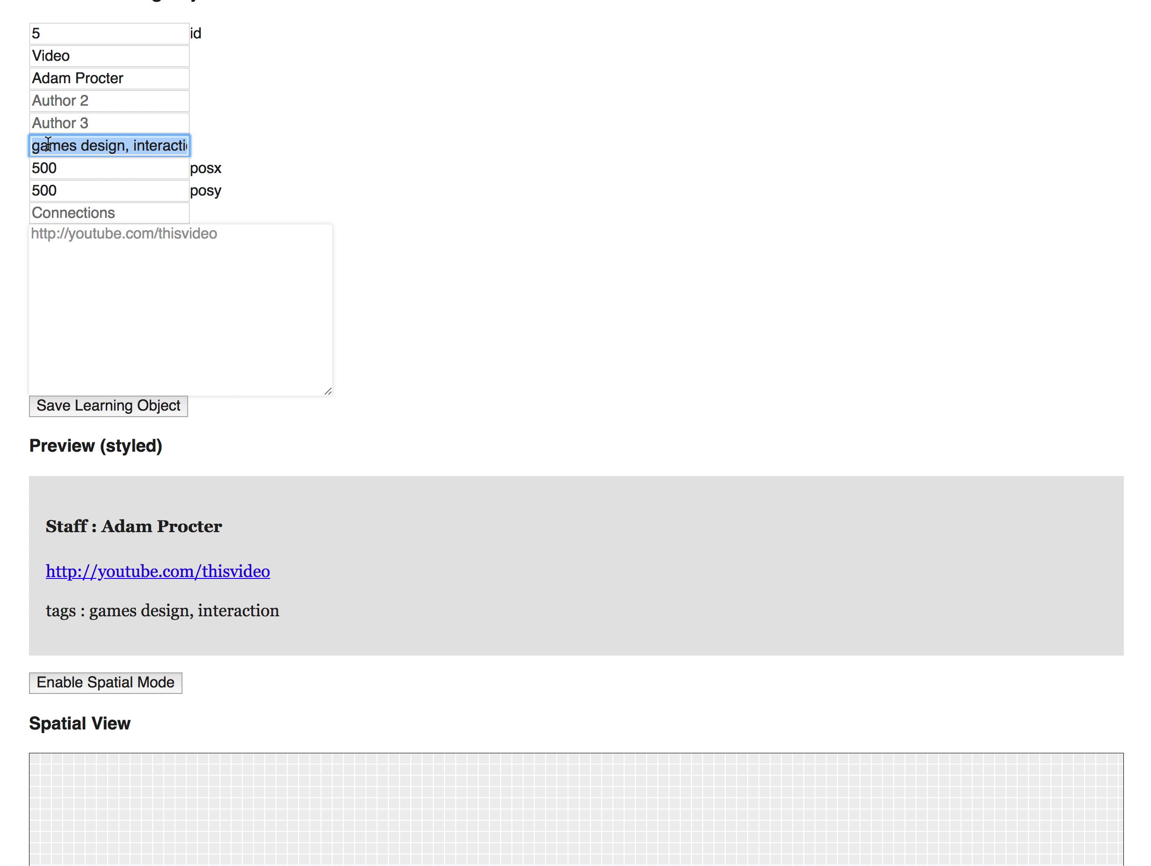
text(games)
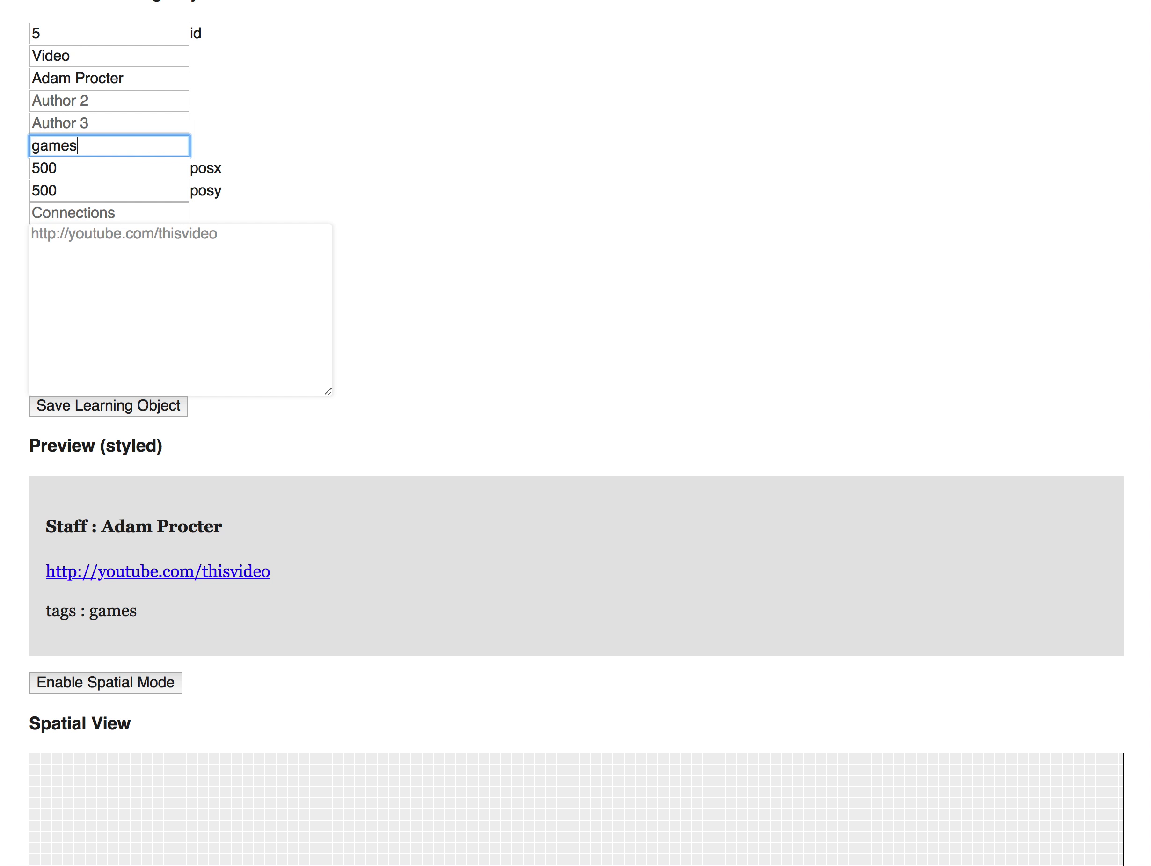
text(, deck)
Save the Video learning object and scroll down to the Spatial View section
scroll(63, 199, down, 2)
scroll(64, 199, down, 2)
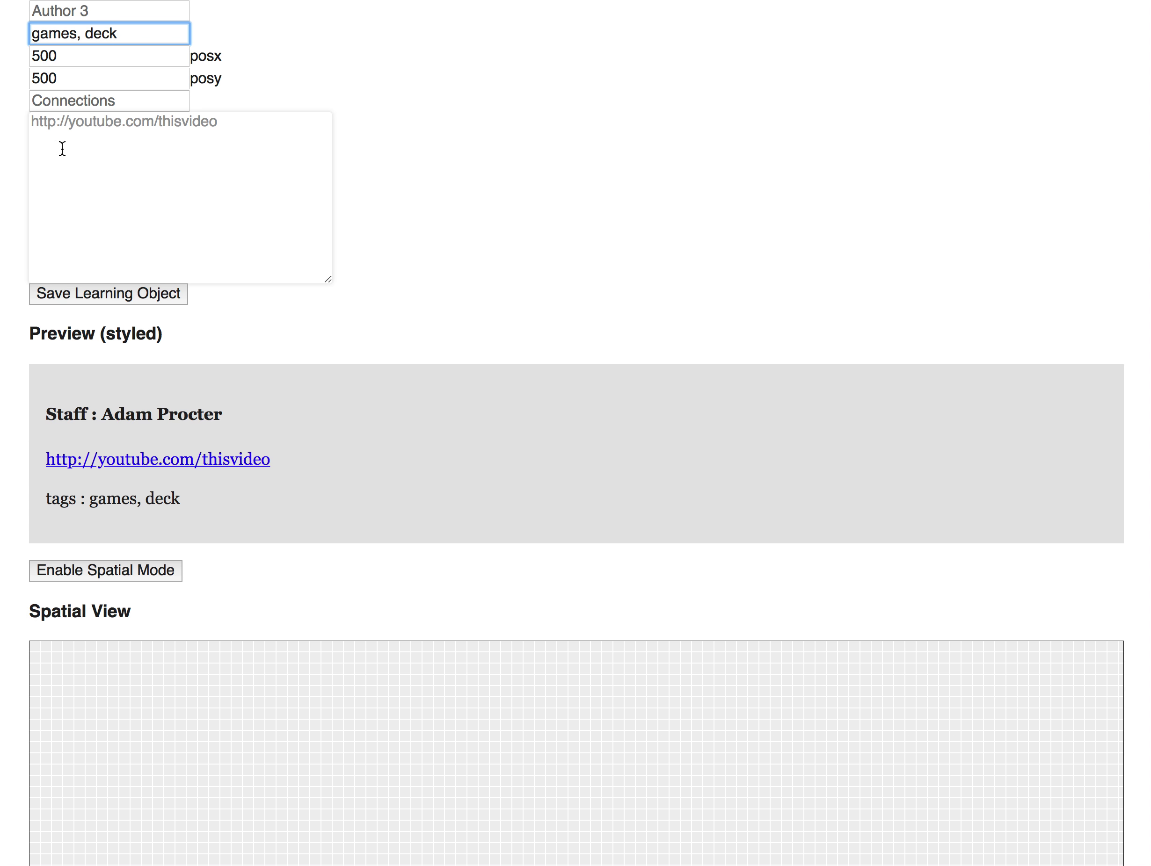
click(114, 295)
scroll(296, 307, down, 6)
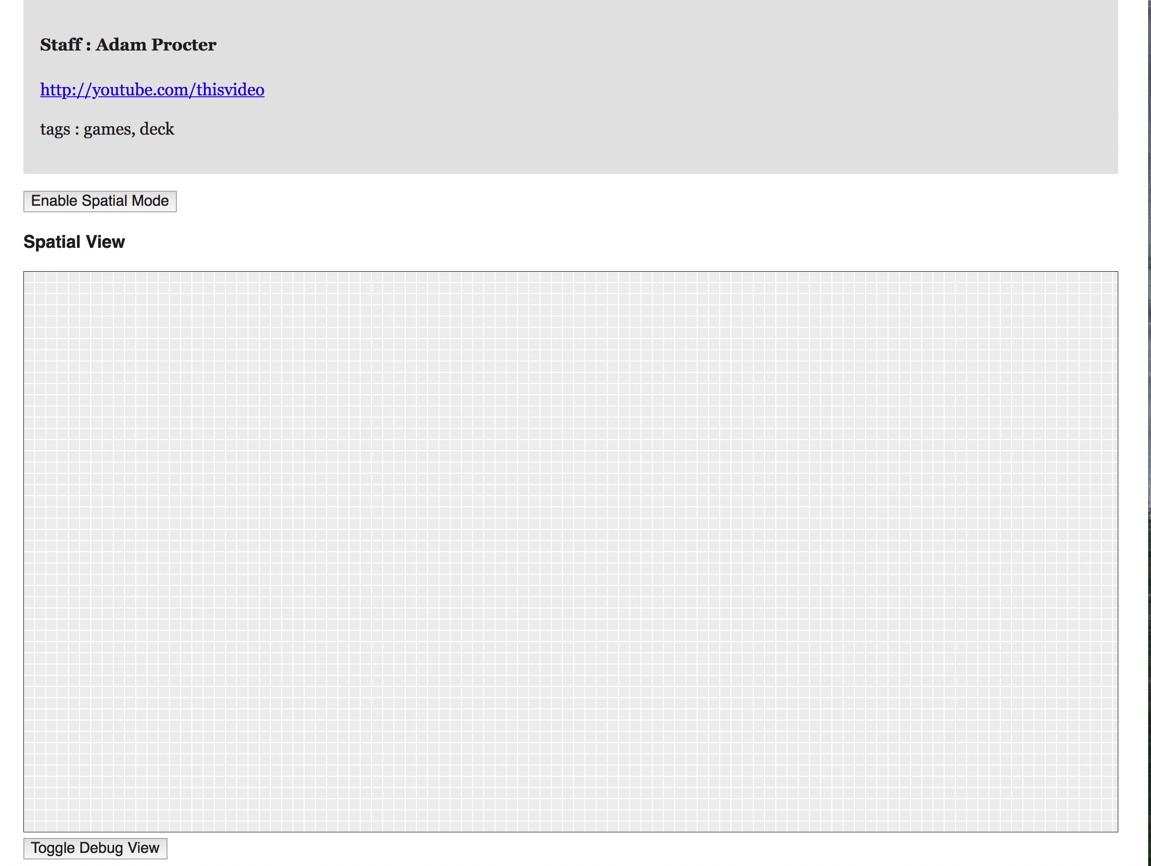
Enable Spatial Mode and cluster the Brief, url, Slides, Project and Video cards, with Video overlapping Project
click(149, 207)
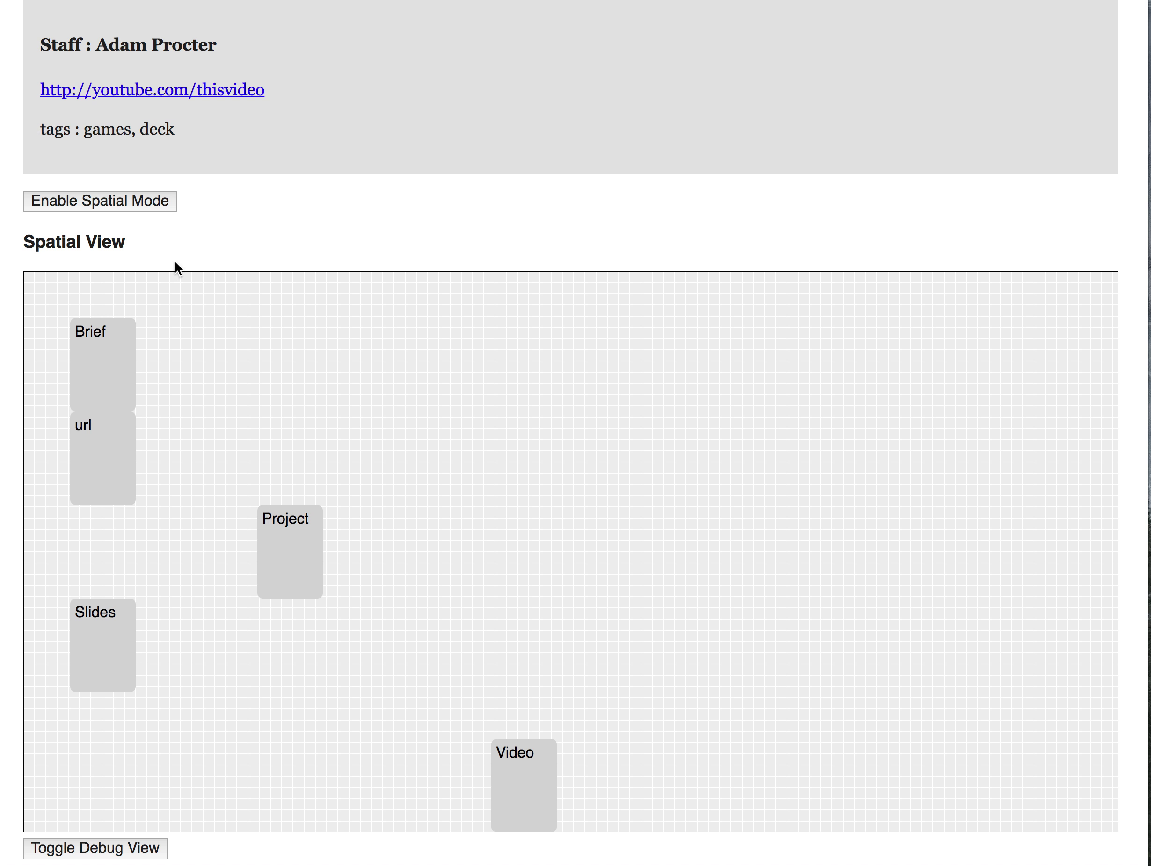
drag(537, 765, 424, 526)
drag(308, 533, 337, 485)
drag(99, 446, 231, 465)
drag(117, 376, 174, 439)
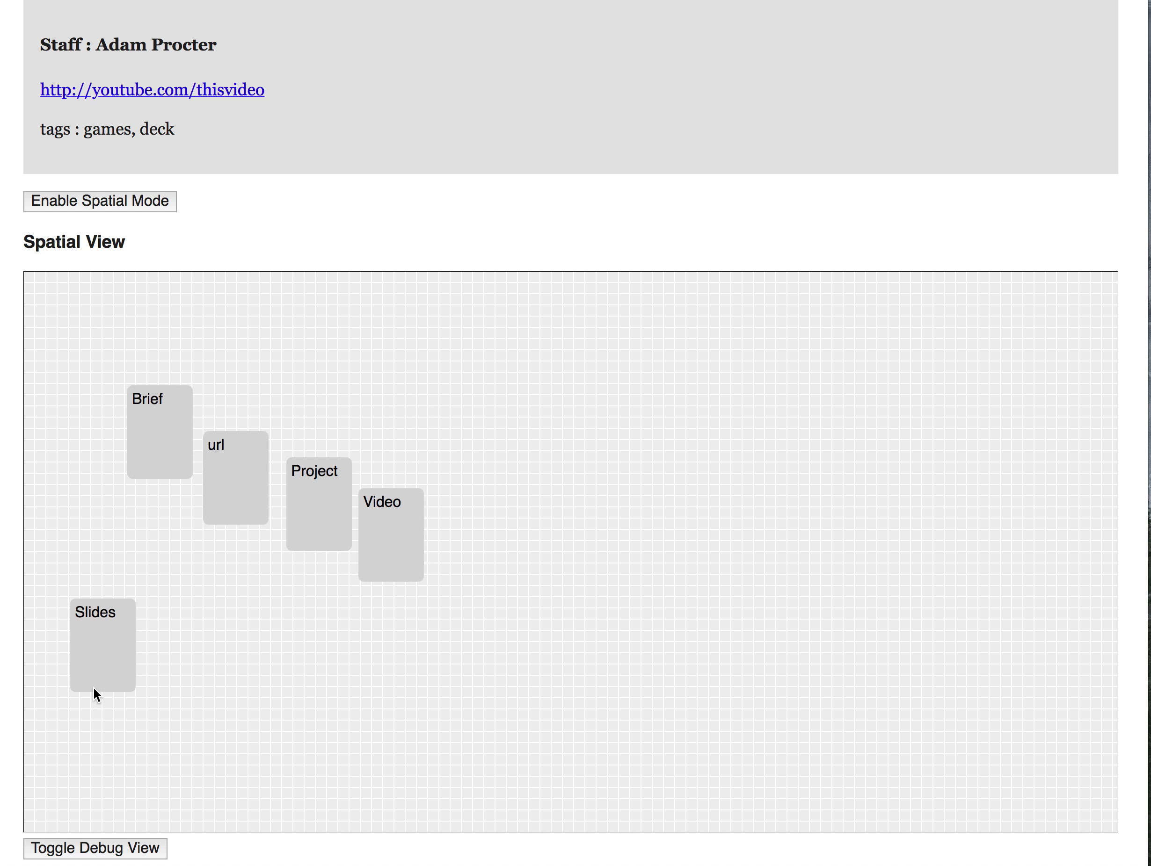
drag(94, 687, 152, 598)
drag(237, 506, 303, 450)
drag(379, 516, 348, 506)
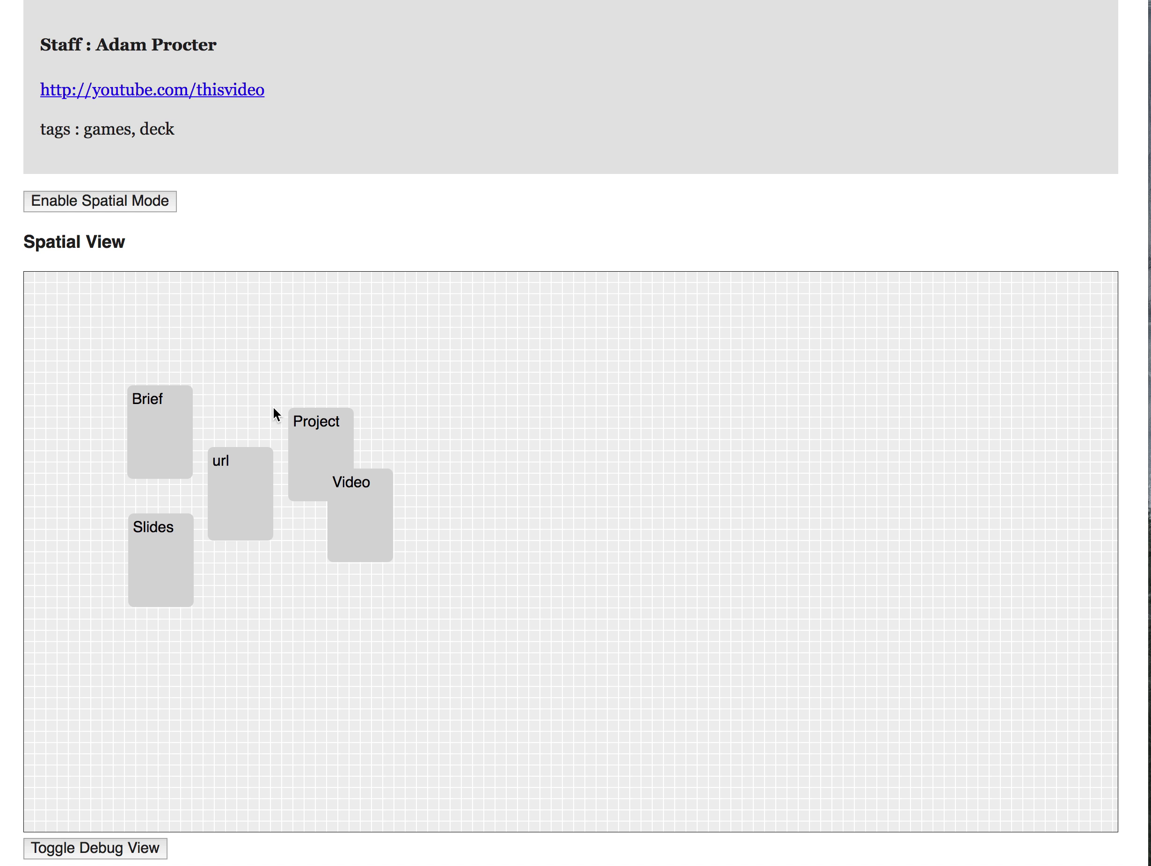